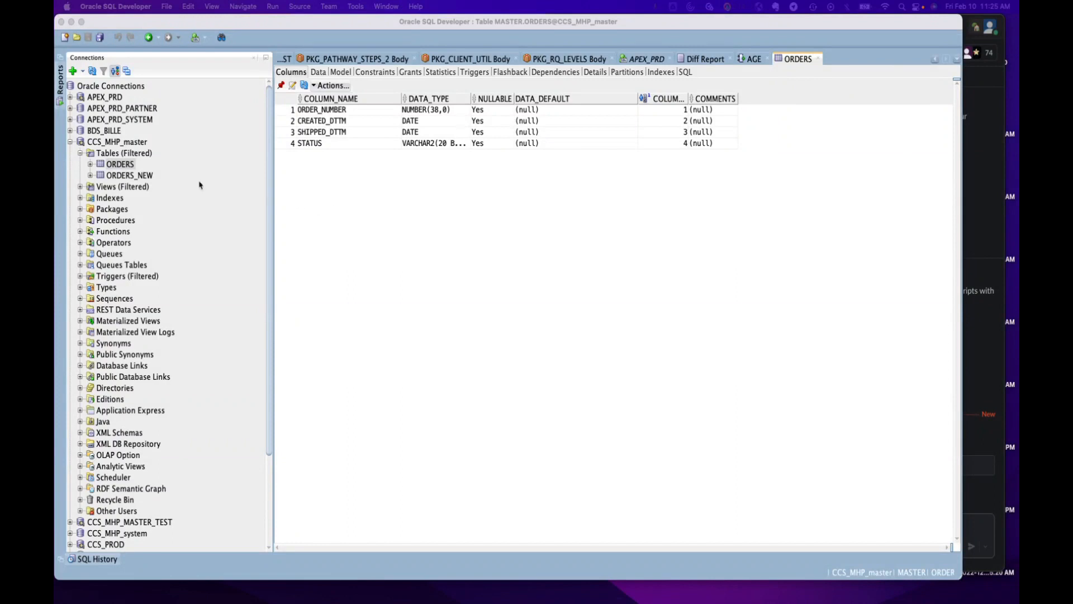
Export the ORDERS table's DDL and data in insert format to a worksheet
right_click(105, 166)
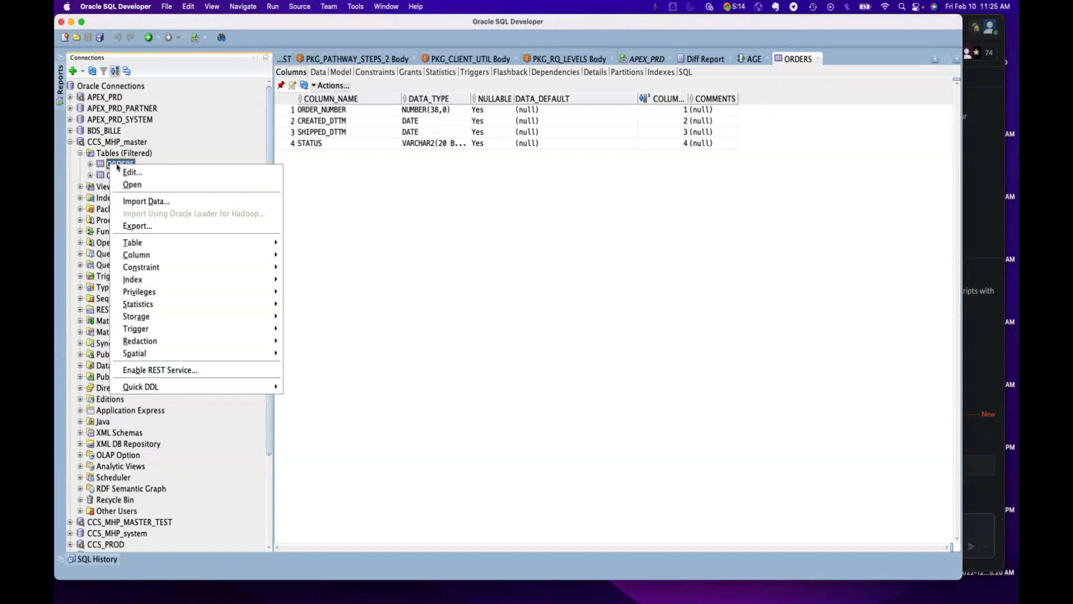
left_click(139, 225)
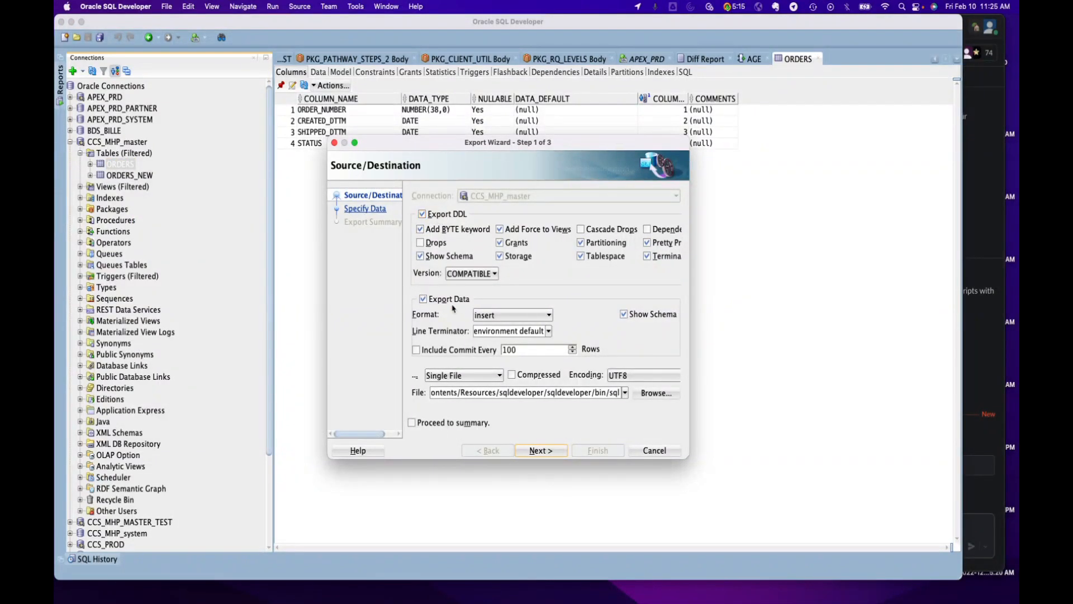
left_click(524, 317)
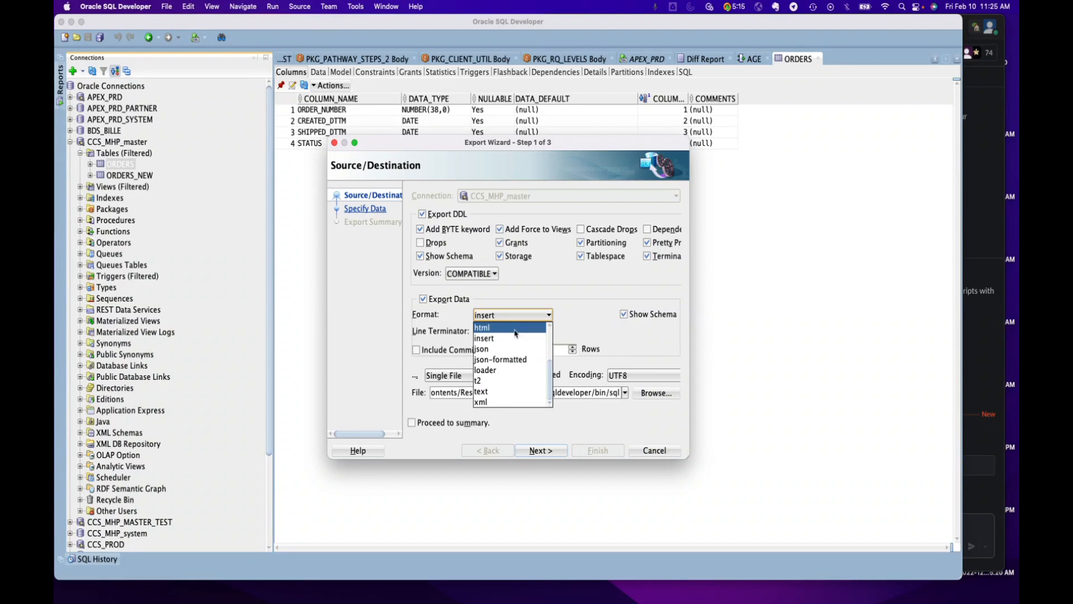
left_click(532, 299)
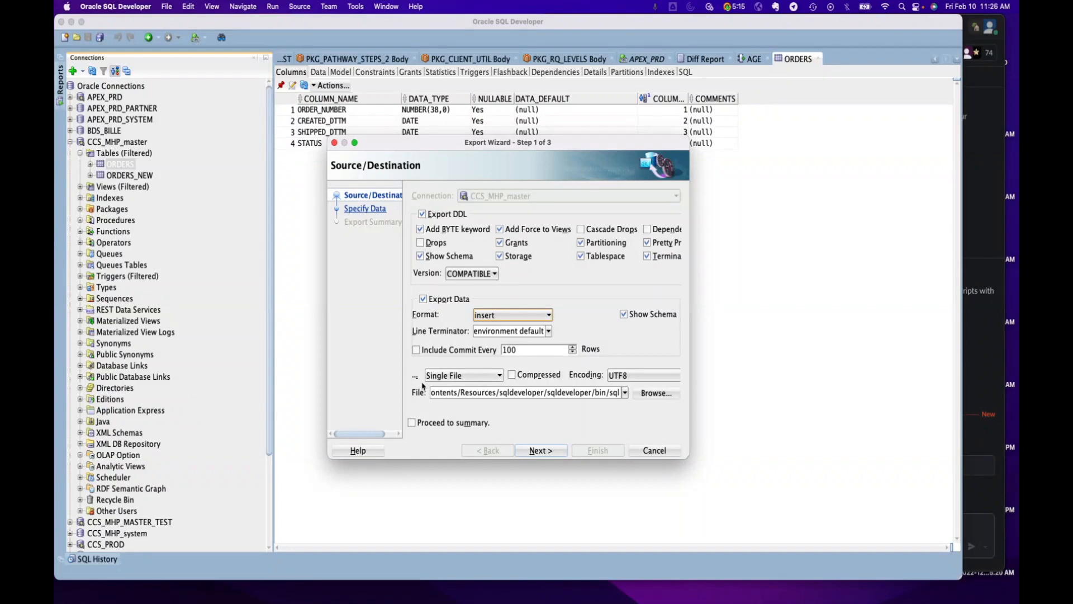
left_click(482, 379)
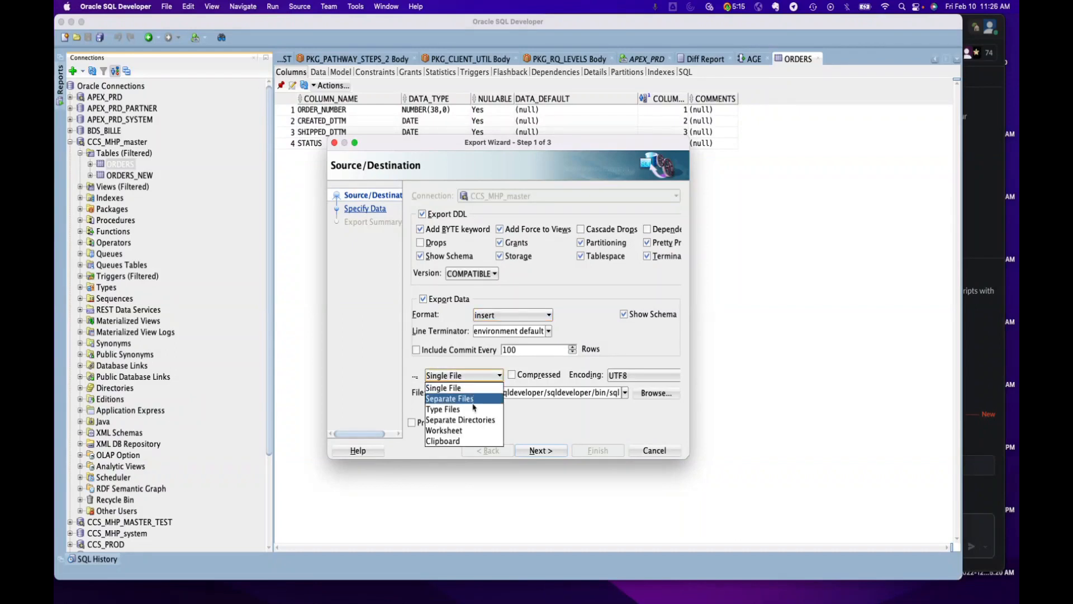
left_click(472, 432)
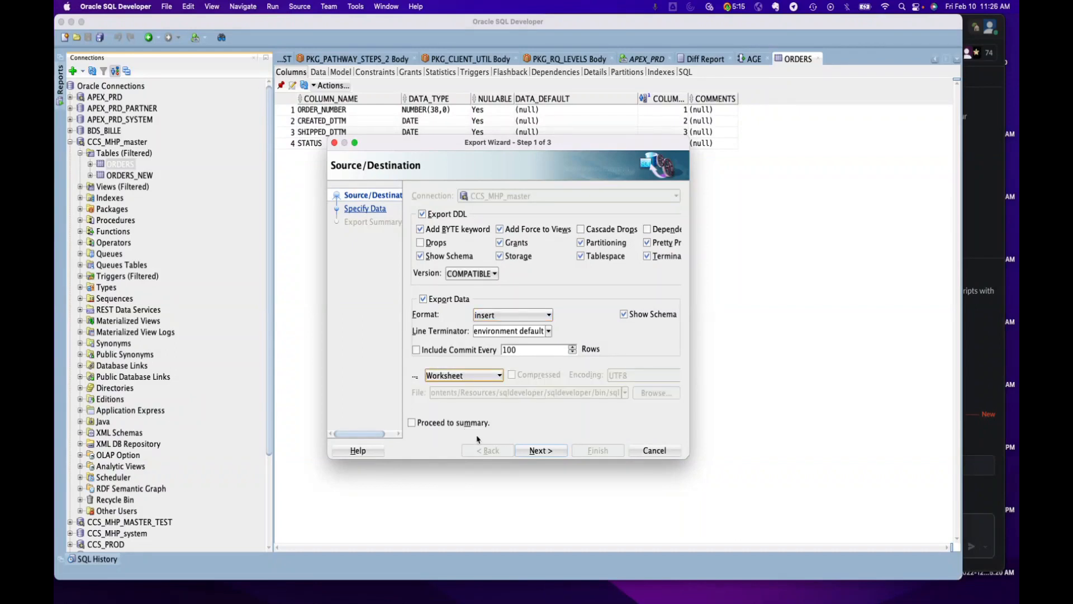
left_click(535, 452)
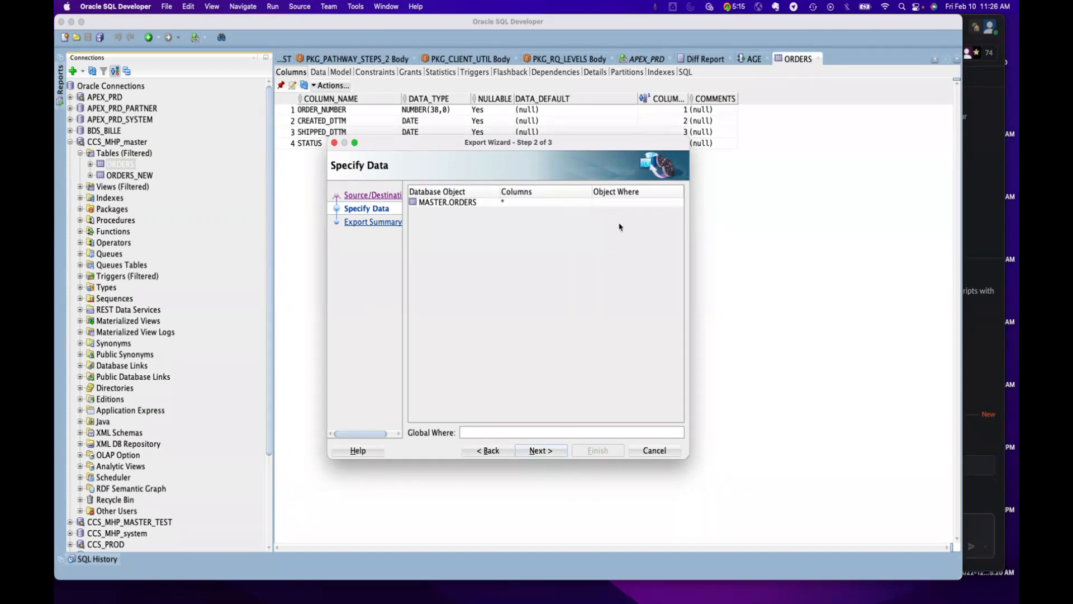
left_click(542, 450)
left_click(597, 450)
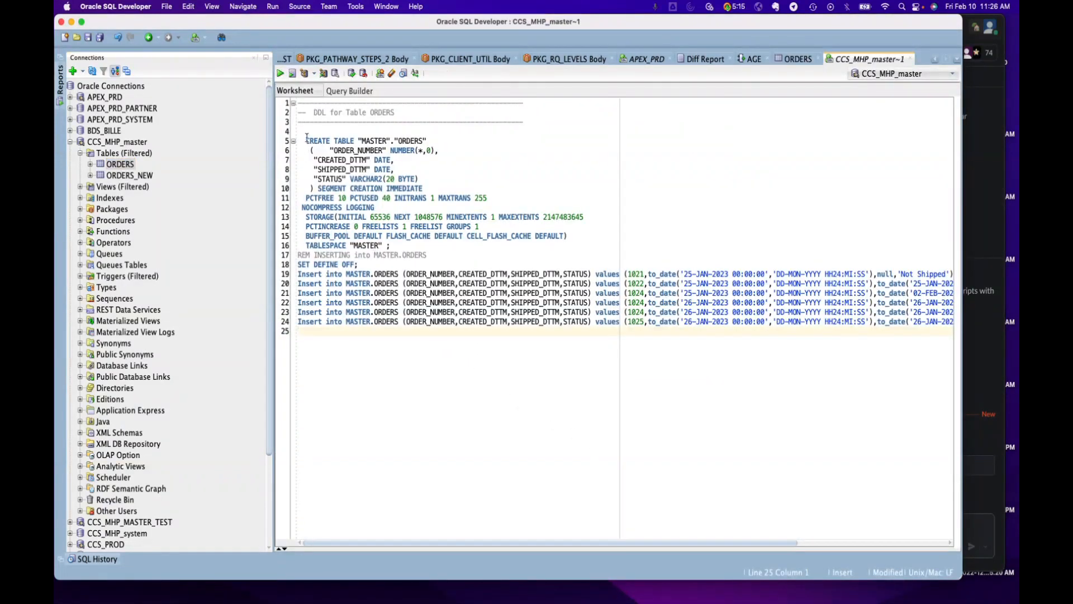
Review the generated CREATE TABLE and insert statements, and close the worksheet without saving it
left_click_drag(306, 140, 419, 244)
left_click_drag(298, 331, 295, 278)
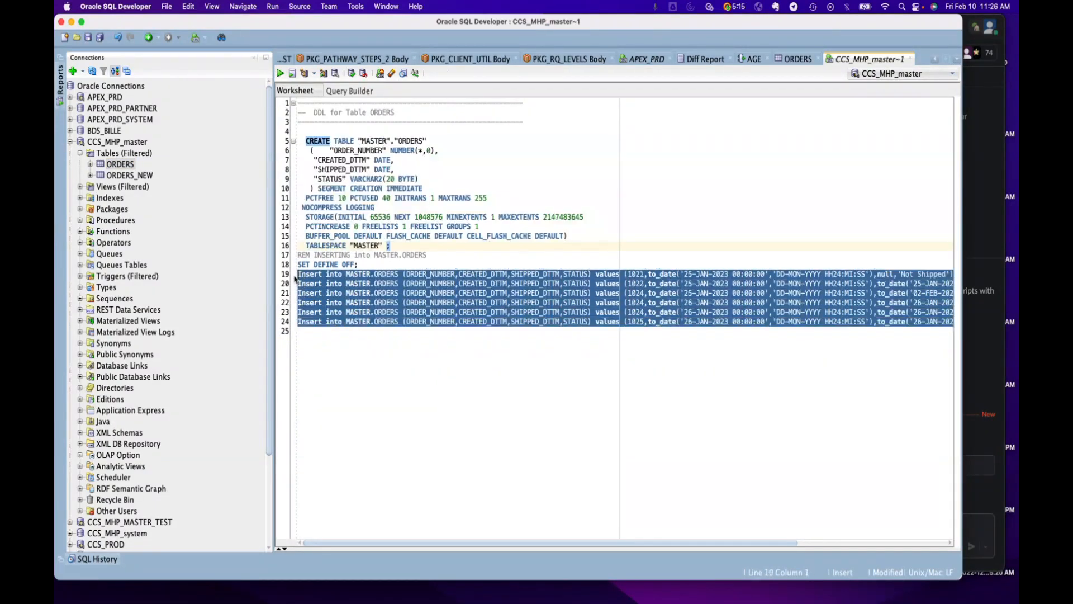
left_click(380, 263)
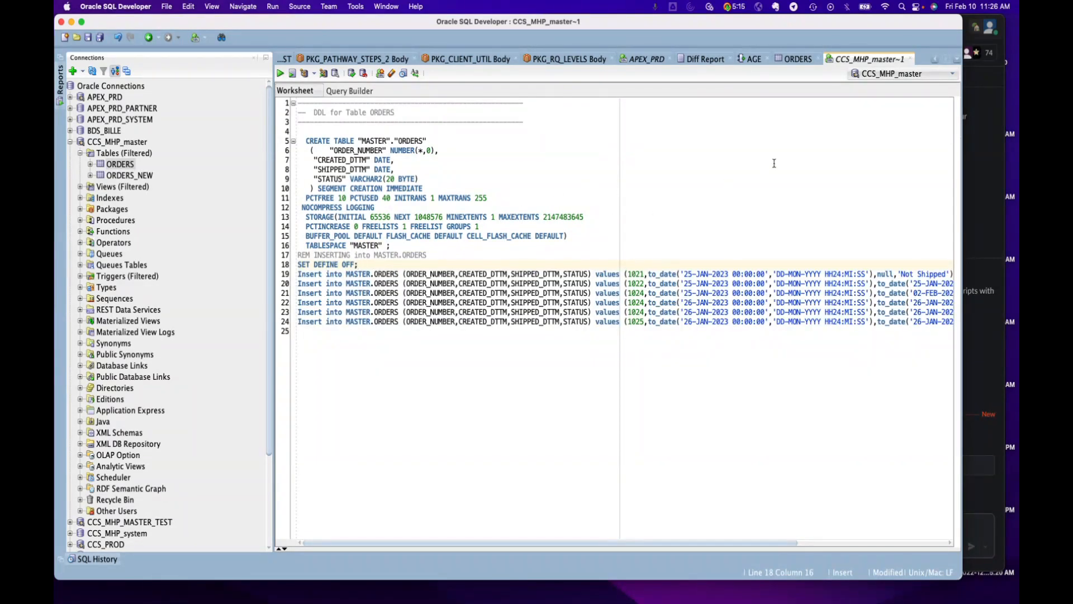
left_click(911, 58)
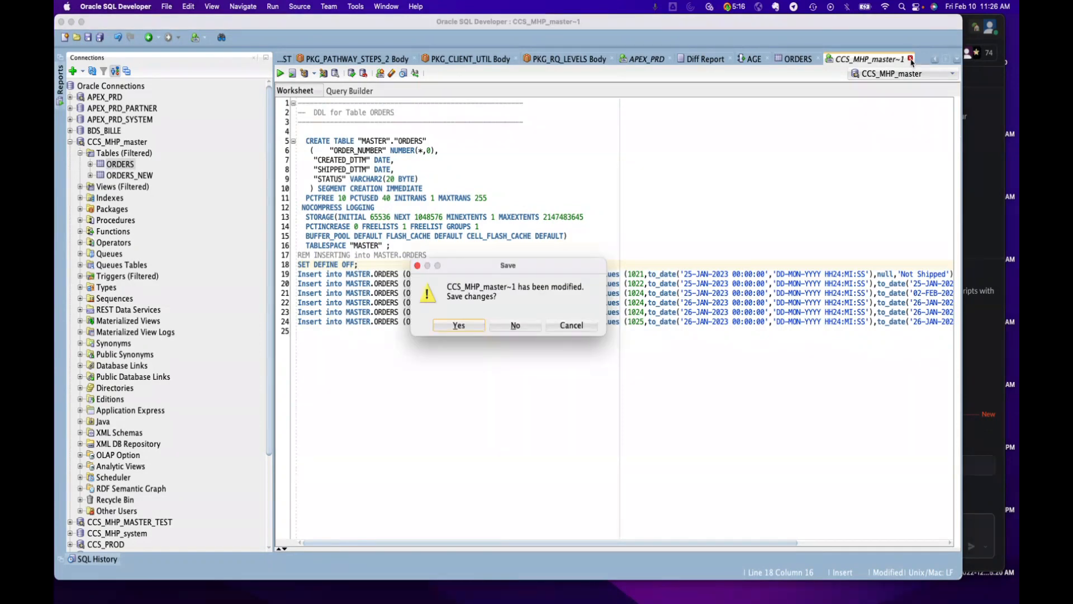
left_click(511, 327)
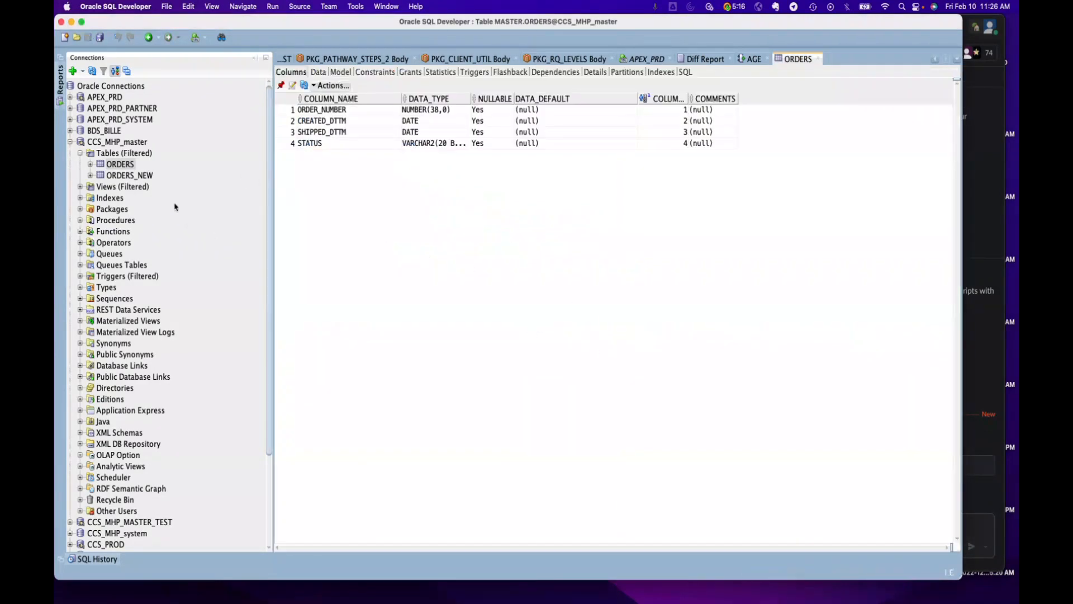
Set up a new export of the ORDERS table without DDL, using text format and enclosures set to none
right_click(123, 165)
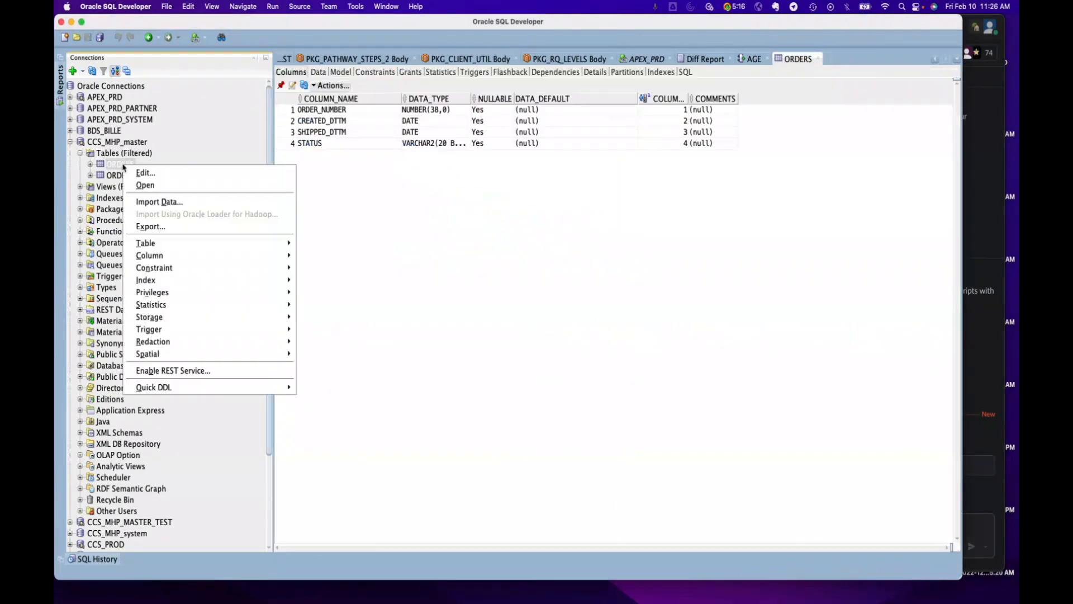
left_click(155, 227)
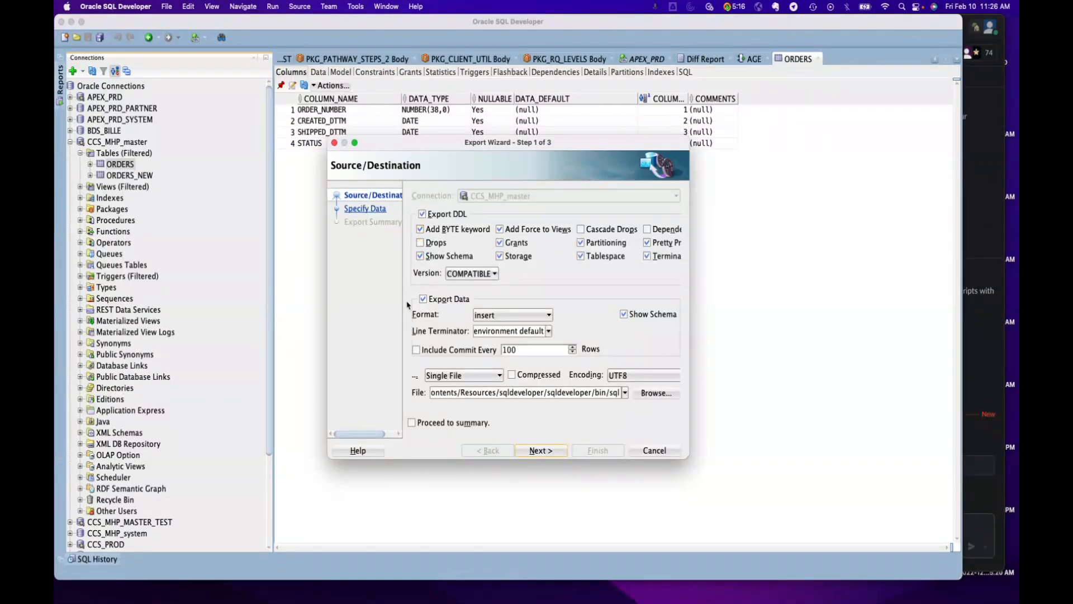
left_click(422, 214)
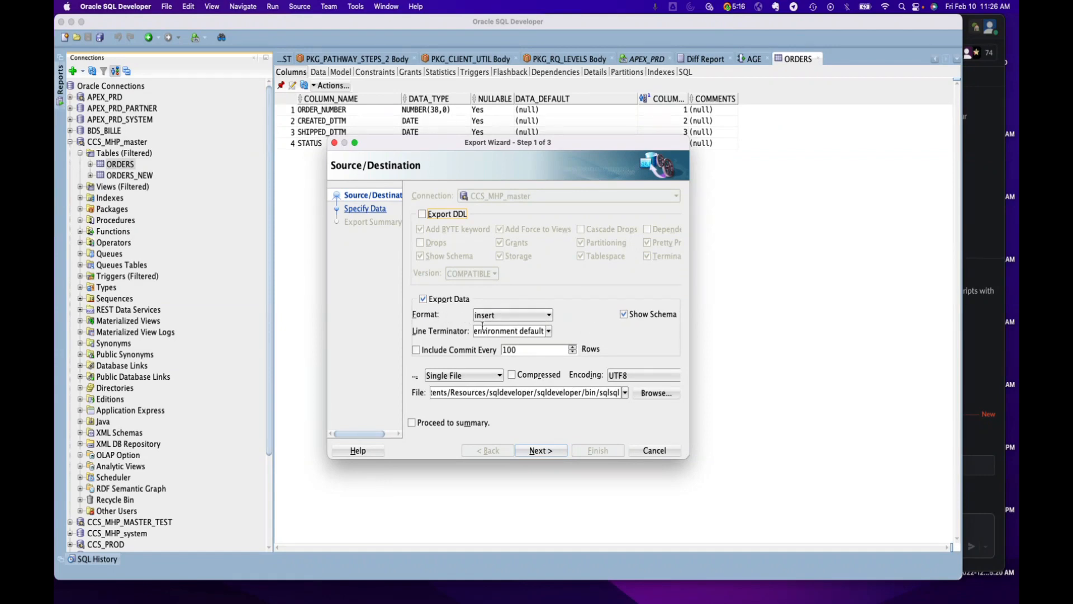
left_click(506, 316)
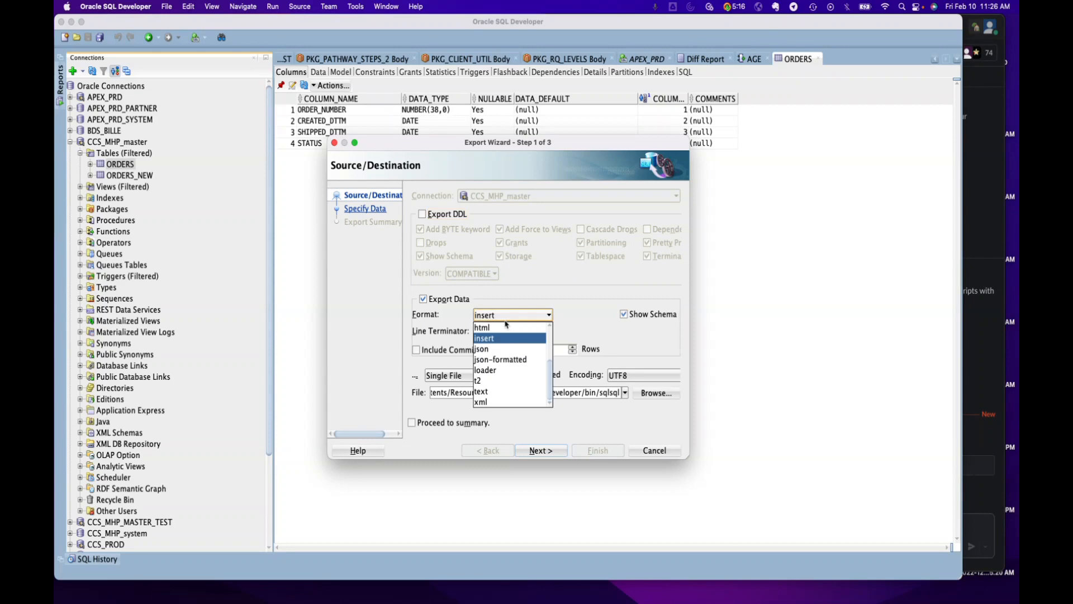
left_click(496, 389)
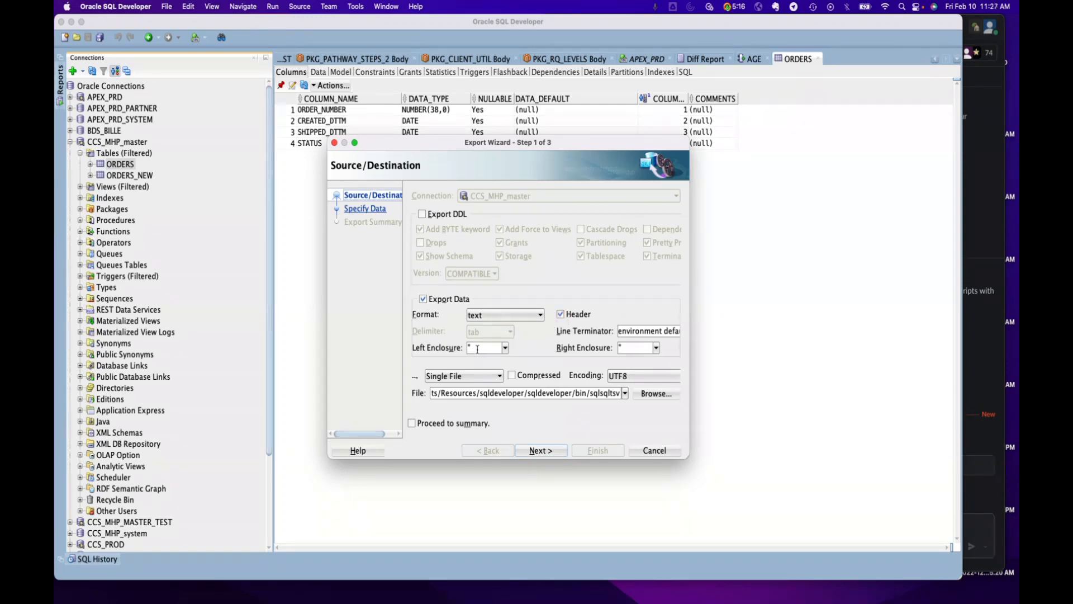
left_click(506, 349)
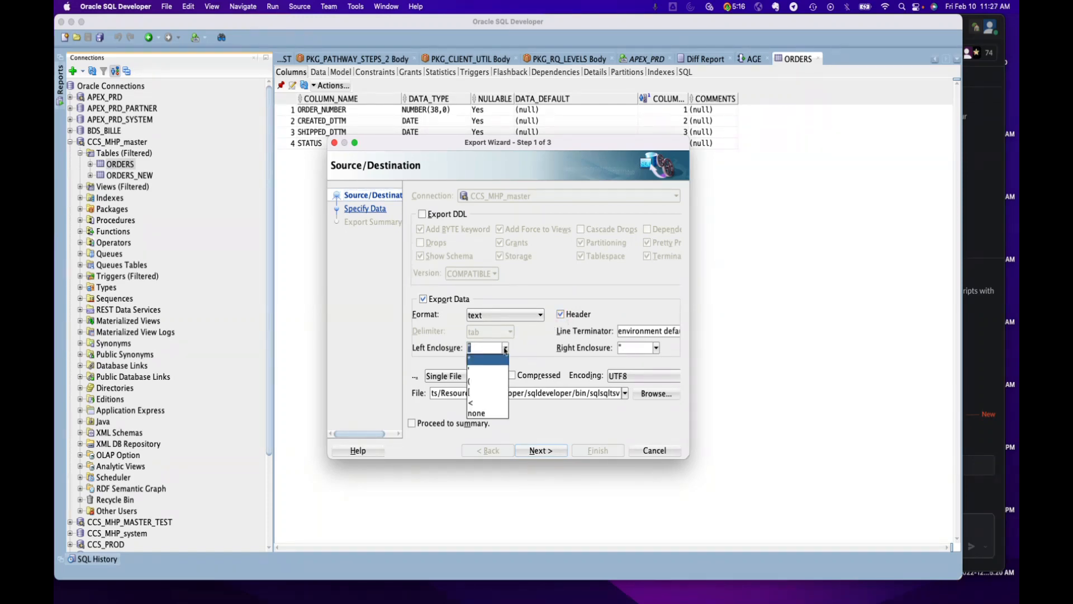
left_click(480, 415)
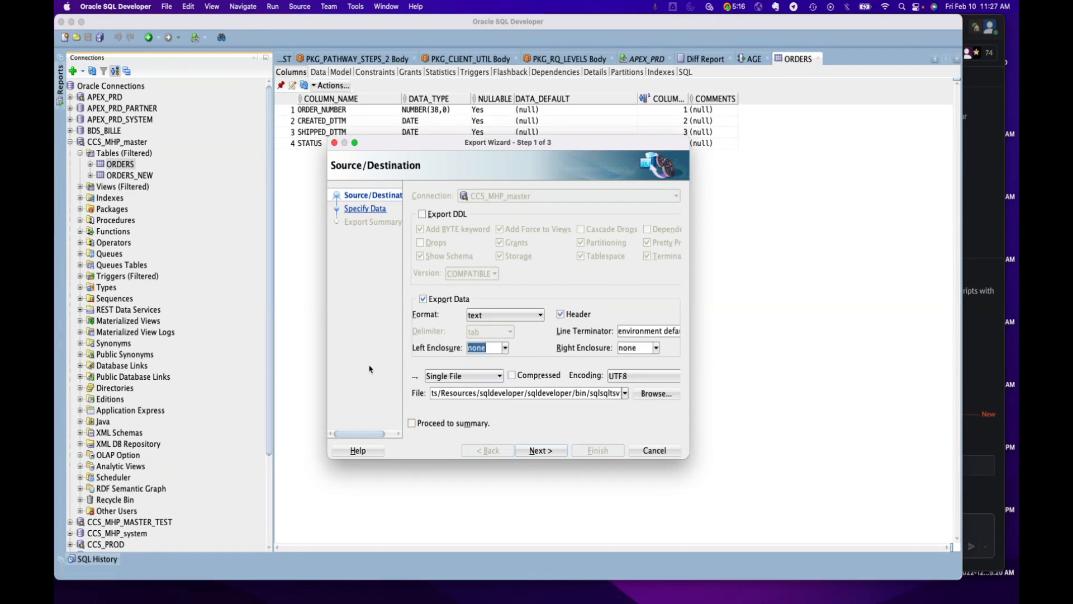
Complete the text export with Worksheet as the destination and highlight the column header row in the output
left_click(484, 379)
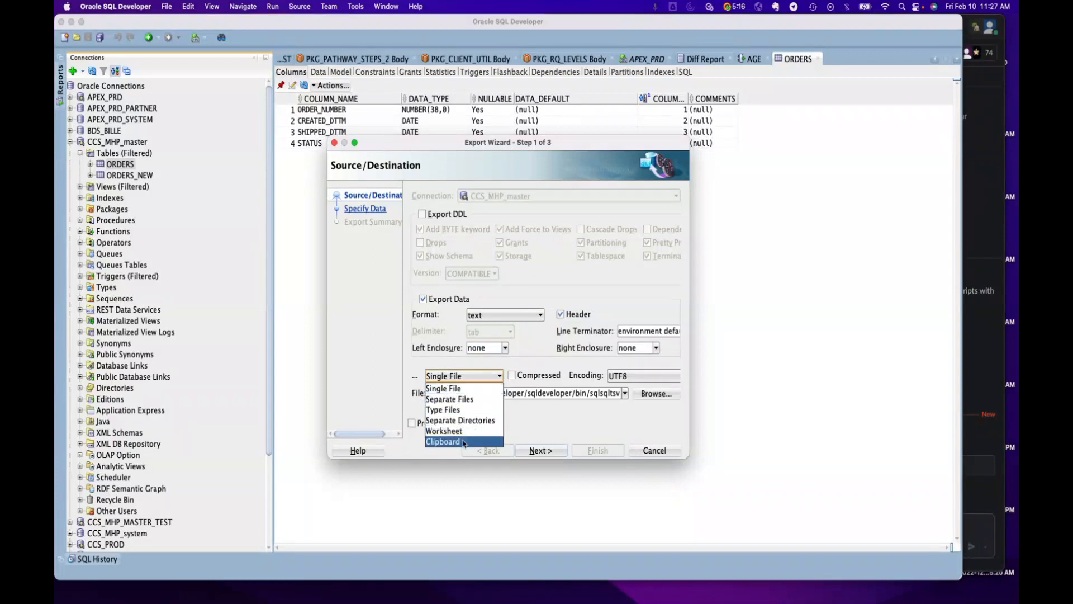
left_click(444, 431)
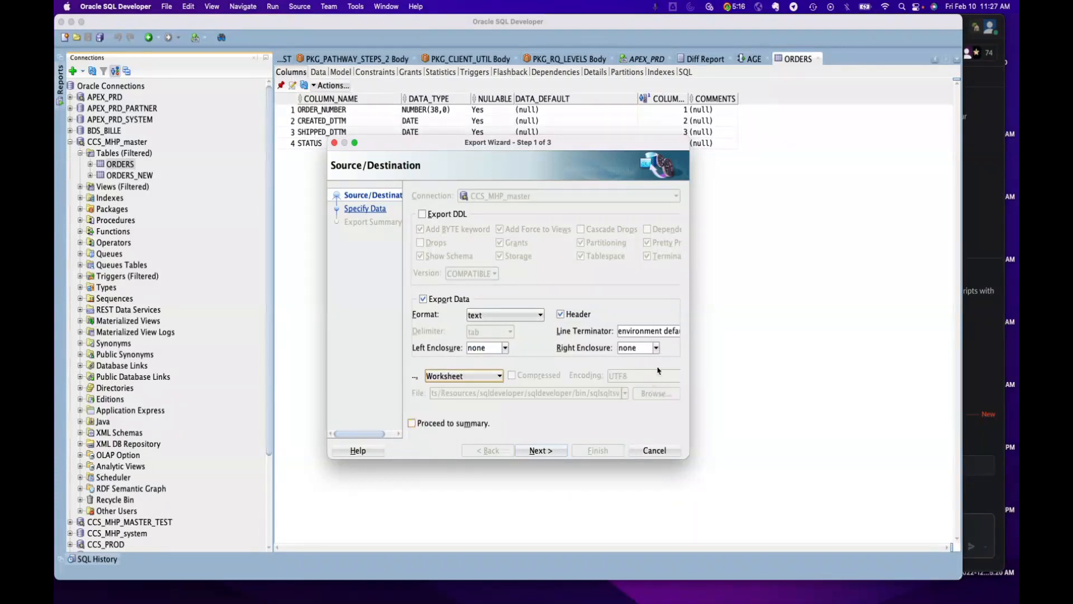
left_click(541, 450)
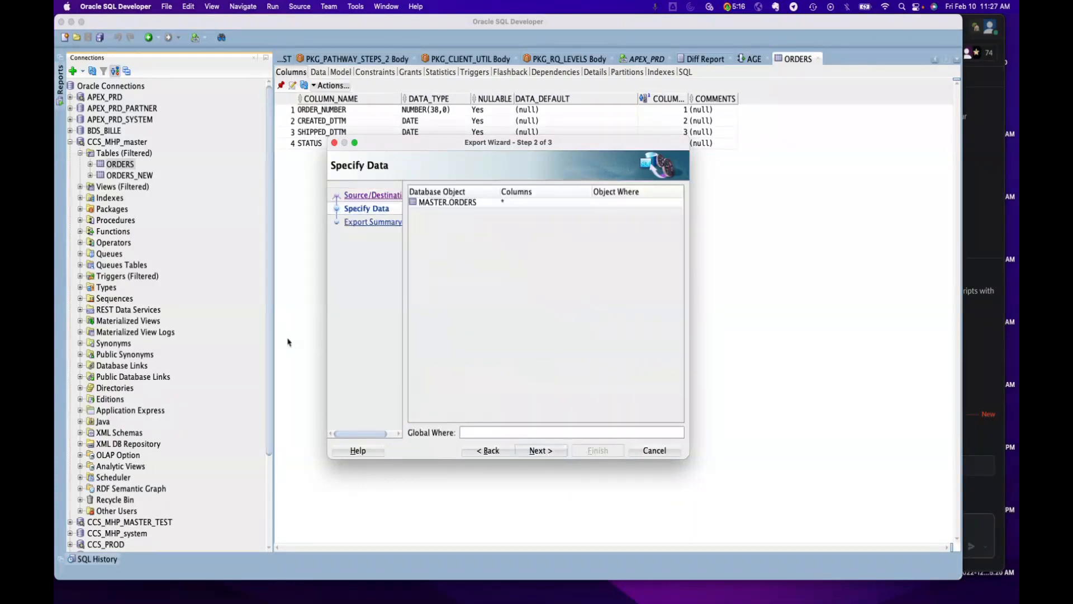
left_click(541, 451)
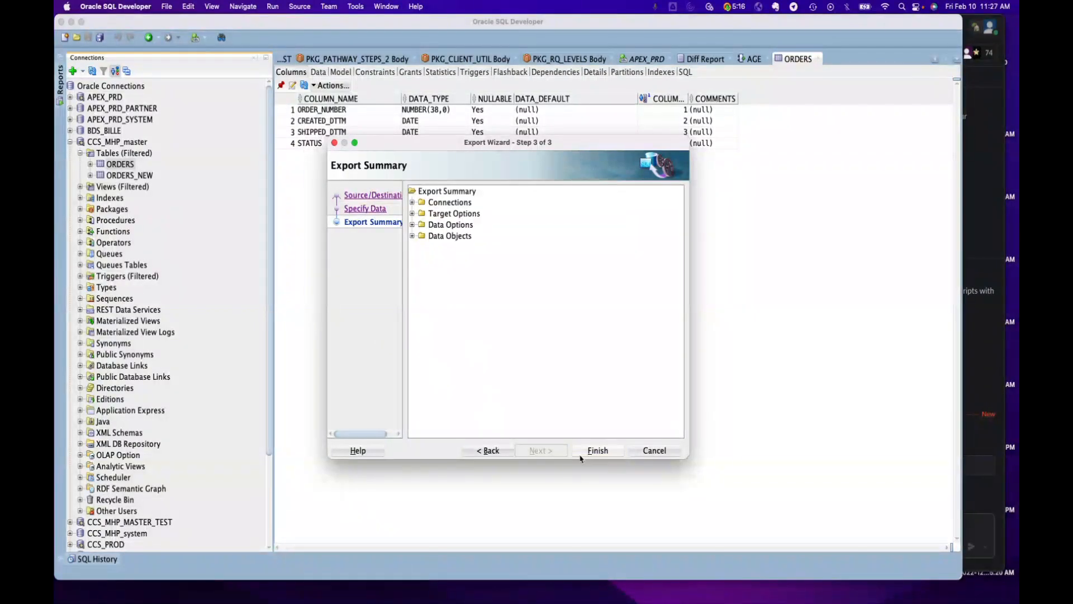
left_click(598, 451)
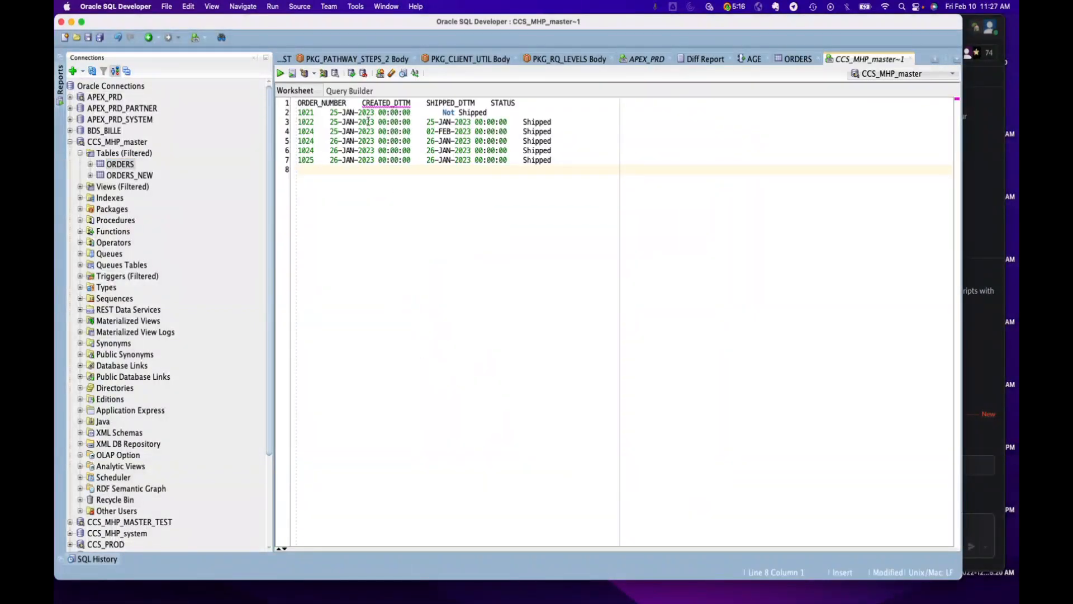
left_click_drag(525, 101, 295, 103)
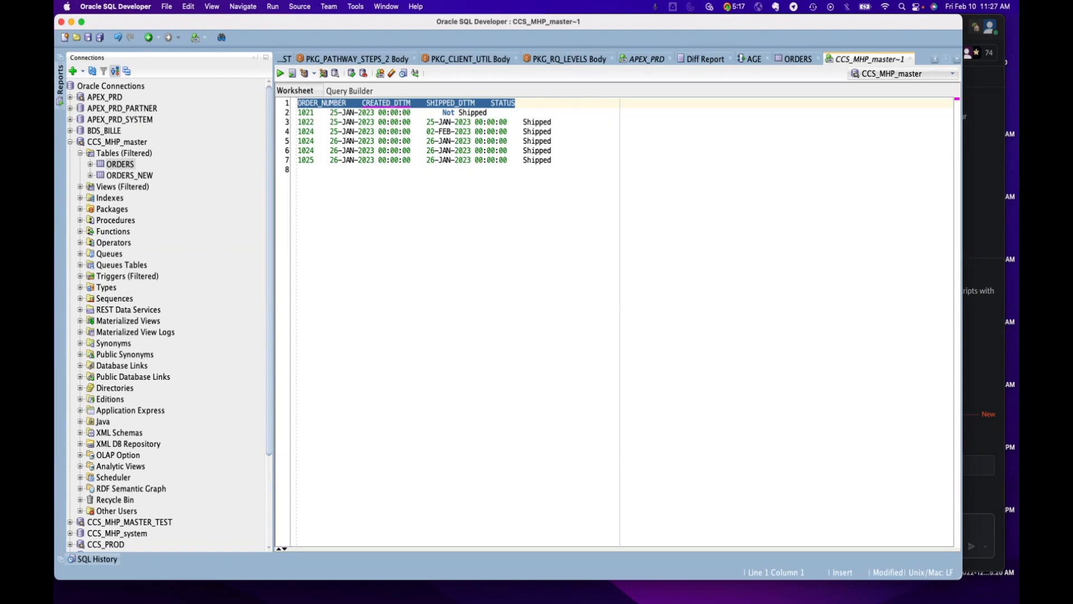
key("super+Tab")
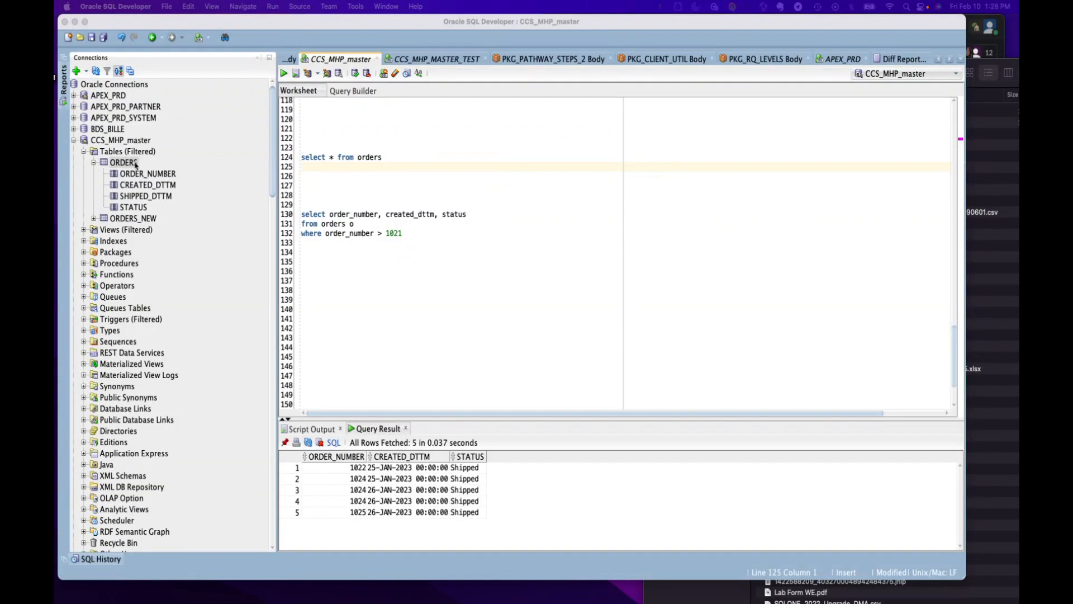
Run "select * from orders" and view the export options for its result grid, closing the wizard without exporting
left_click_drag(380, 161, 294, 147)
left_click(283, 73)
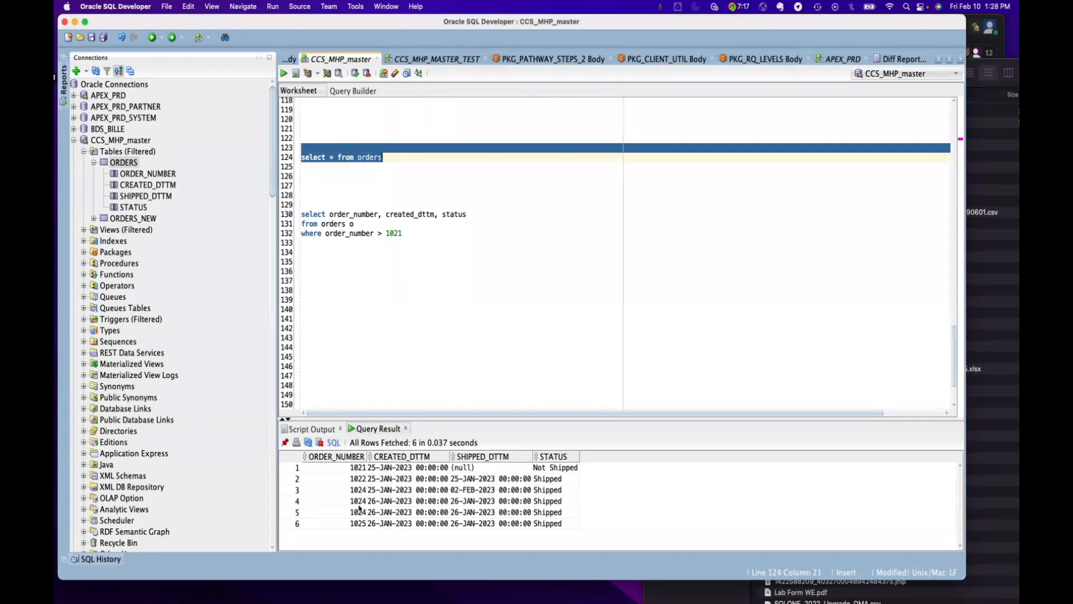
right_click(331, 469)
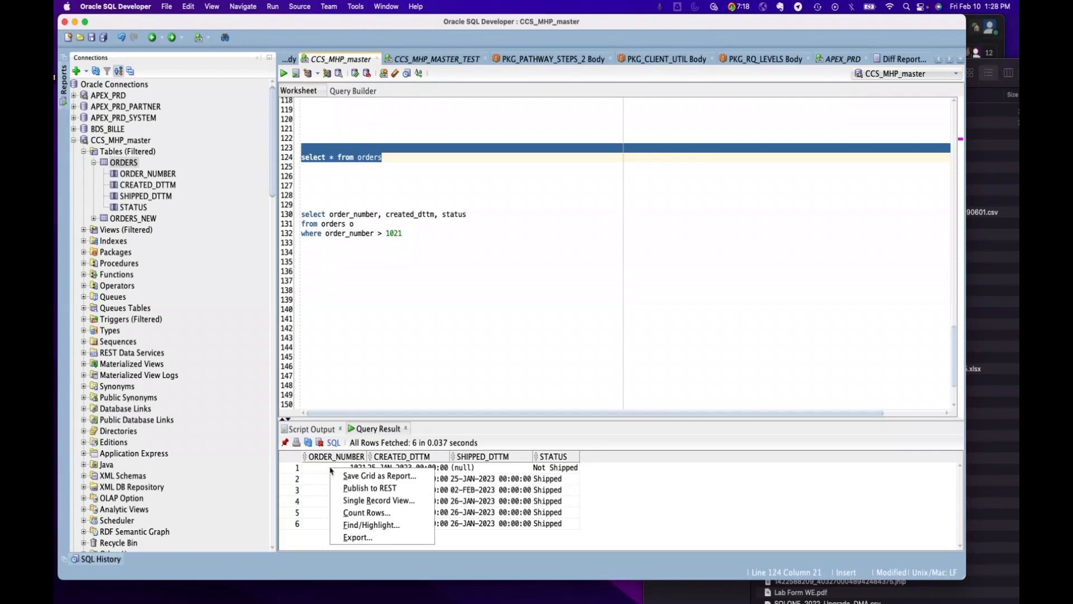
left_click(358, 537)
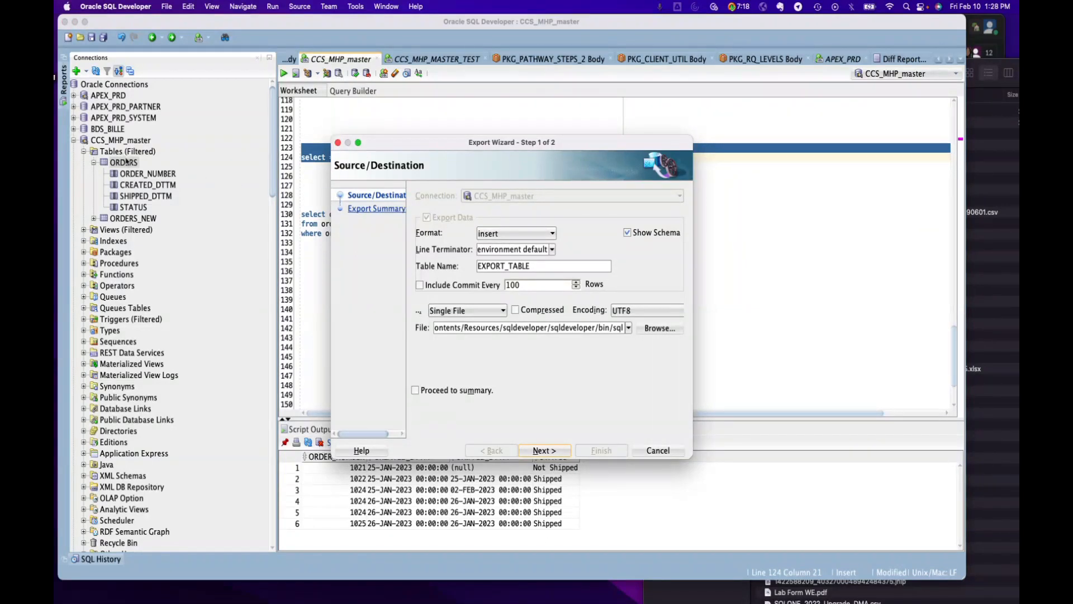
left_click(653, 450)
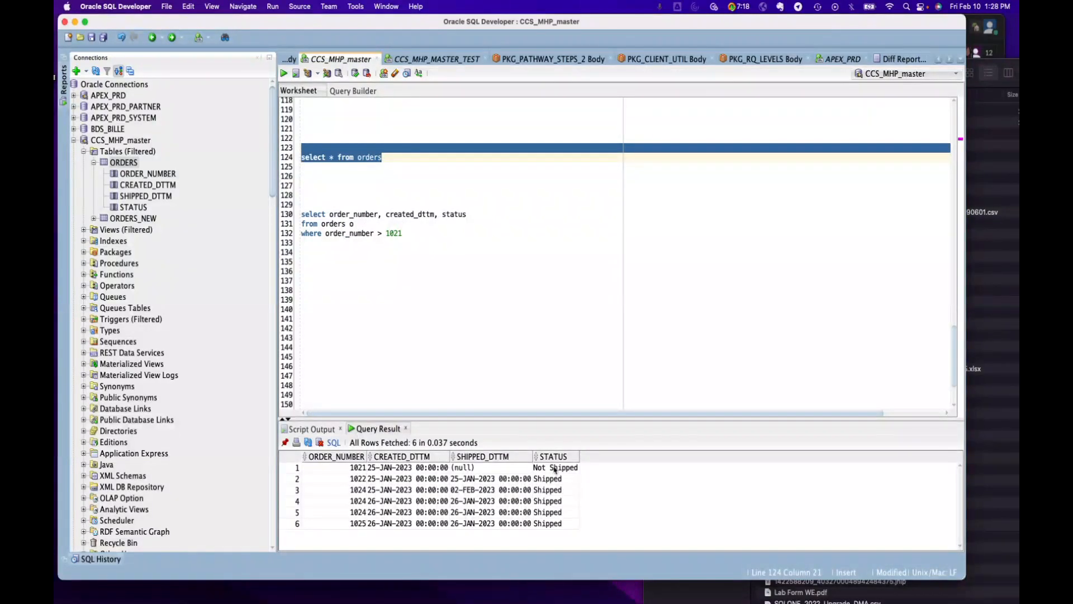
Run the query selecting order_number, created_dttm and status from orders where order_number > 1021
left_click(377, 214)
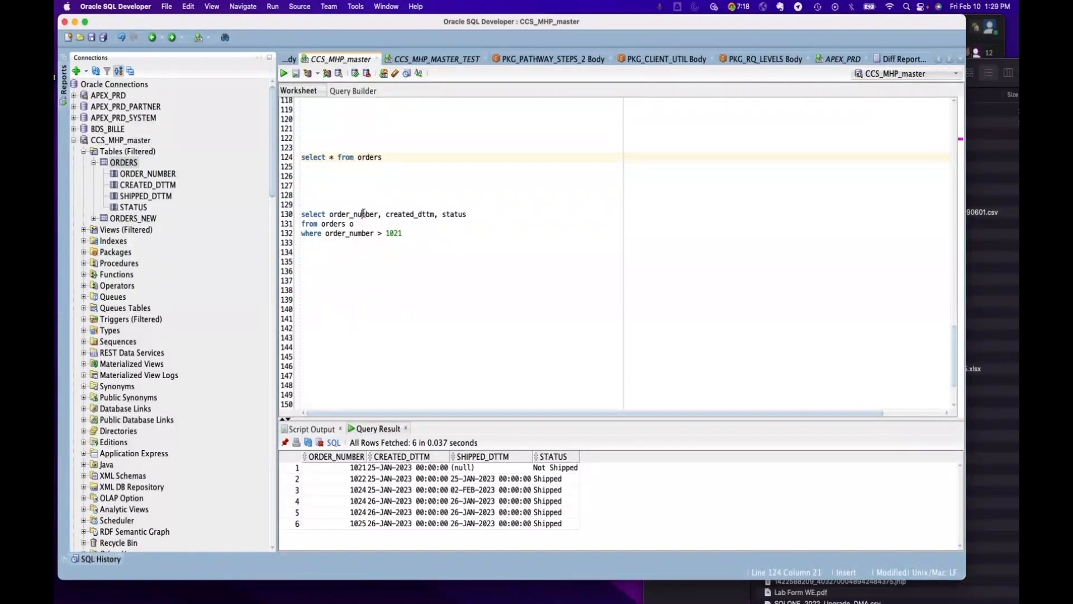
double_click(405, 214)
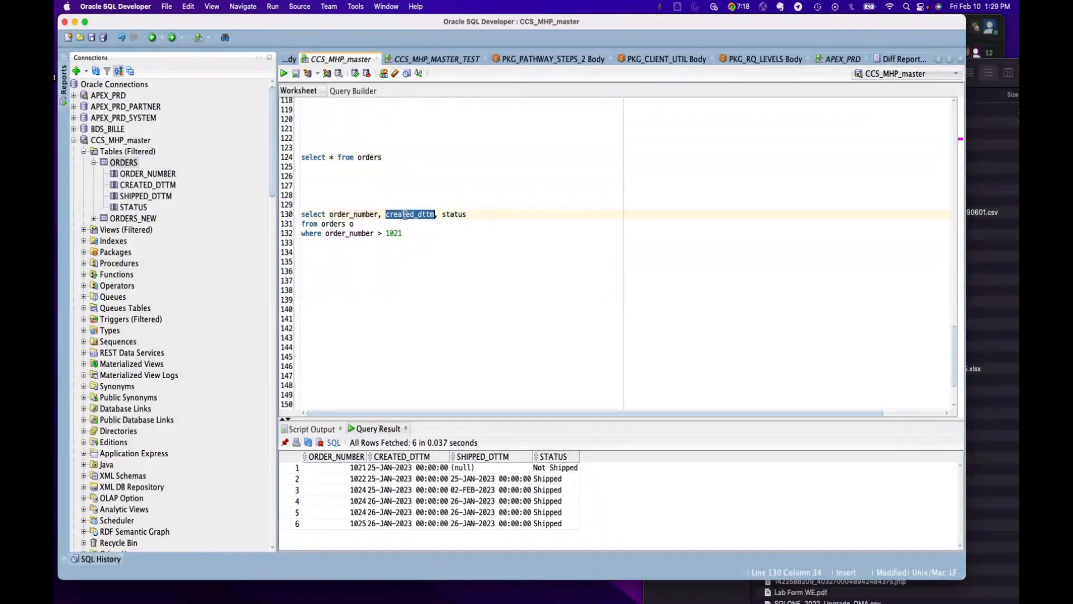
double_click(448, 214)
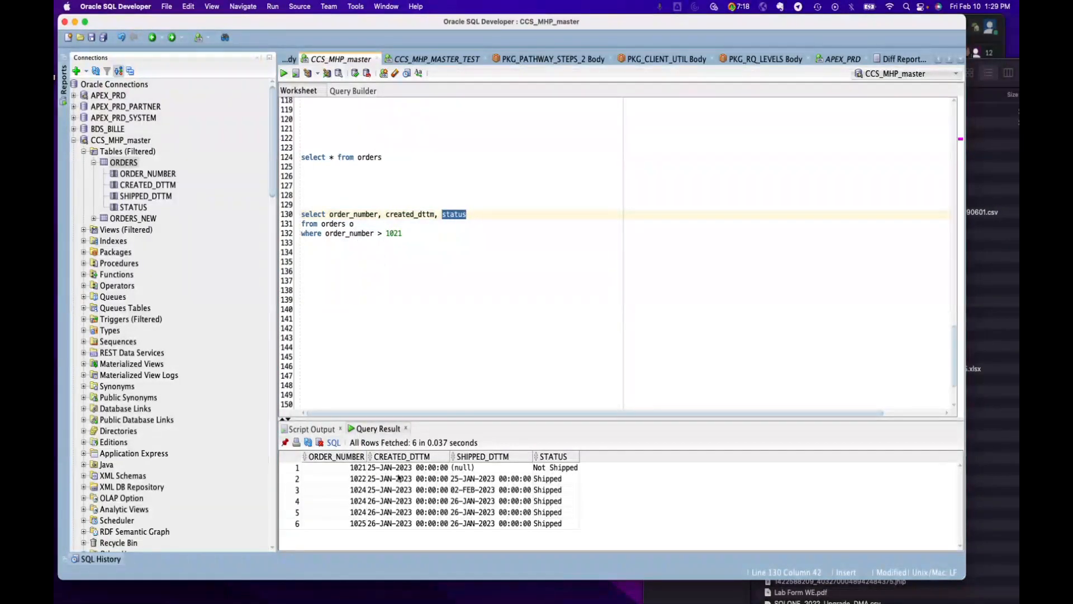
left_click(292, 470)
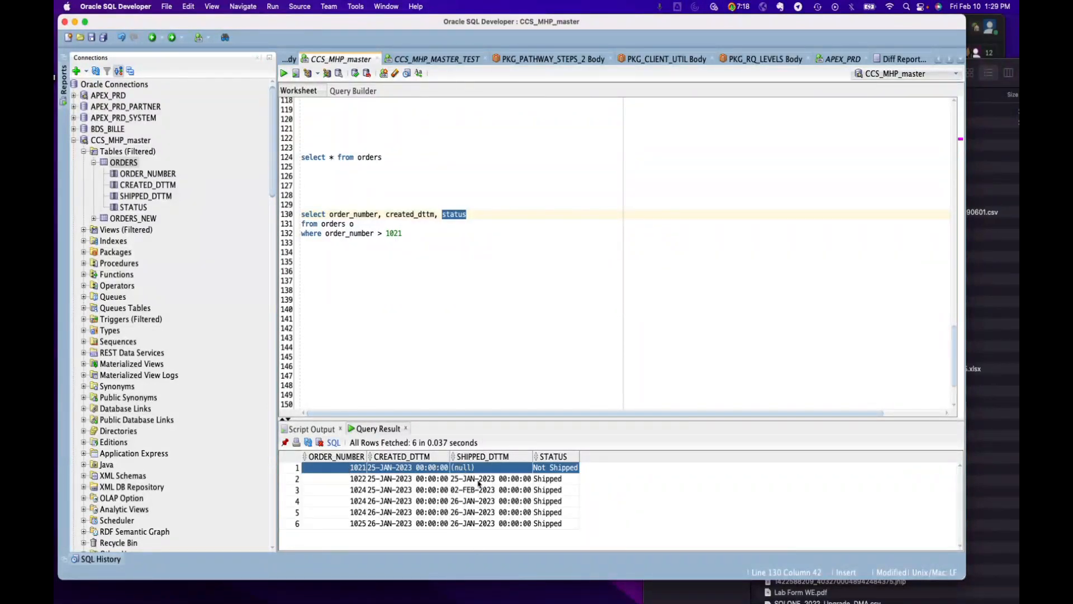
left_click(373, 233)
left_click_drag(441, 235, 301, 214)
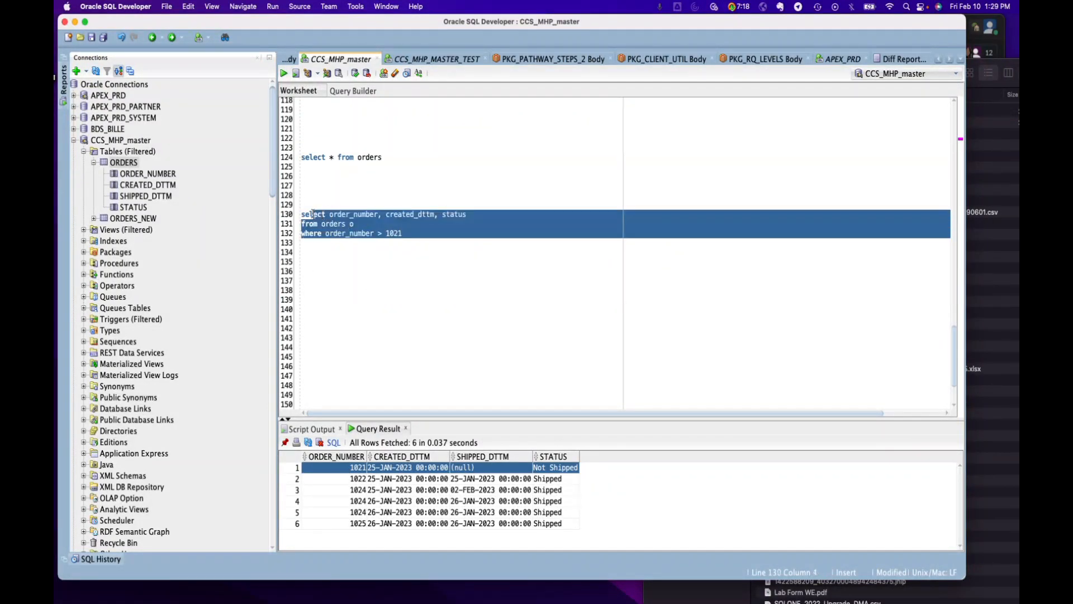
left_click(288, 72)
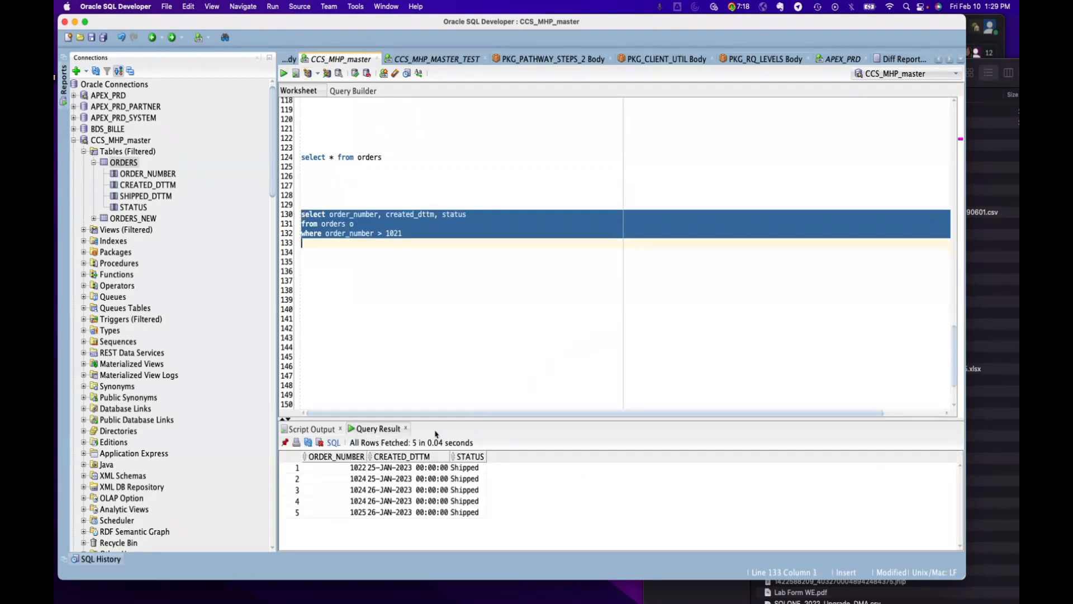
View the export options for the filtered query's result grid, closing the wizard without exporting
right_click(339, 473)
left_click(368, 540)
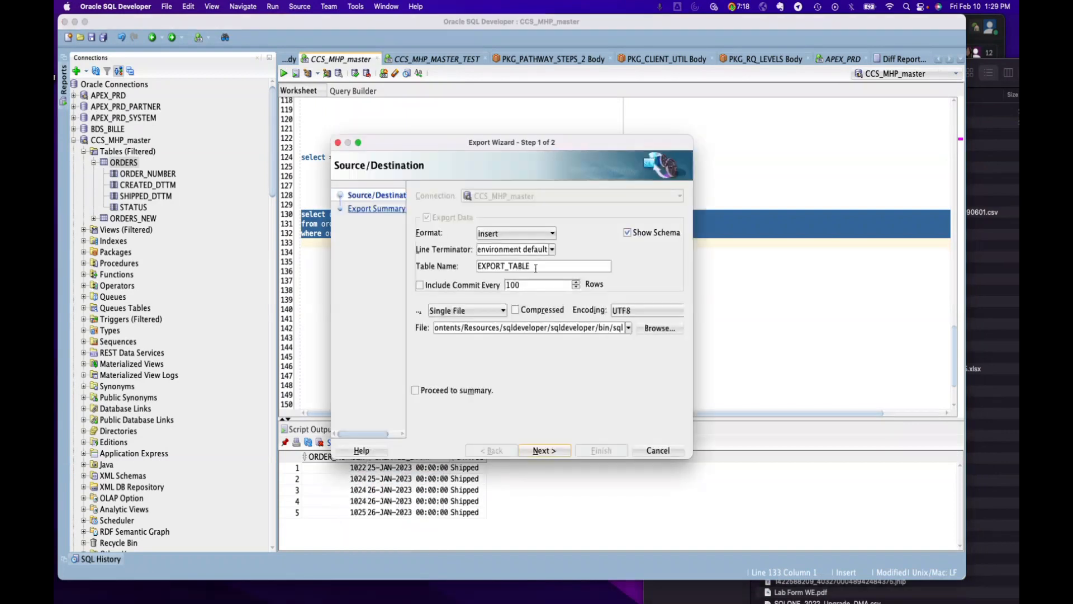
left_click(658, 451)
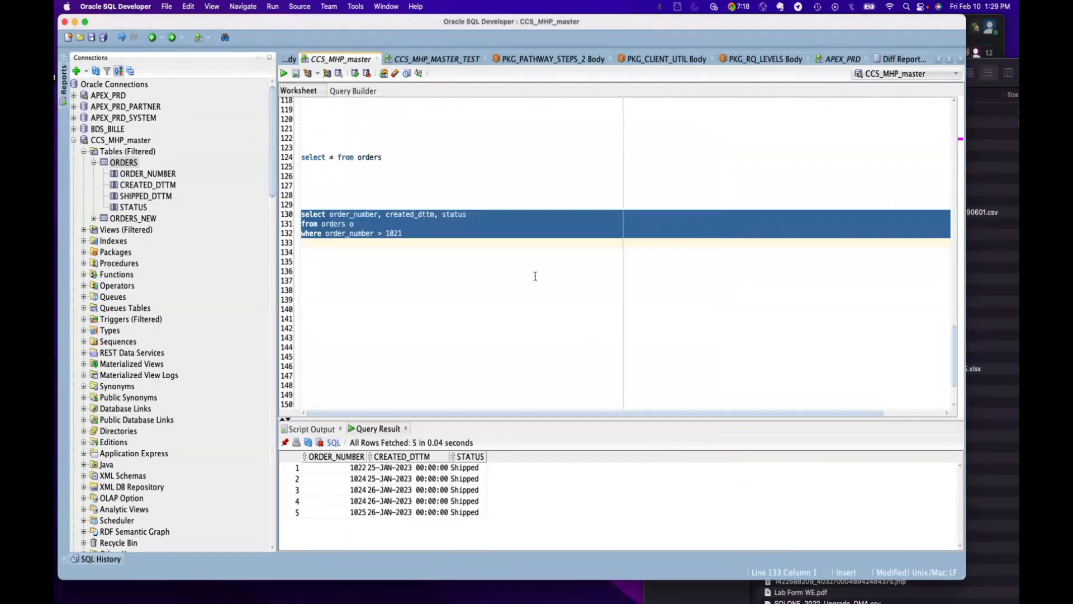